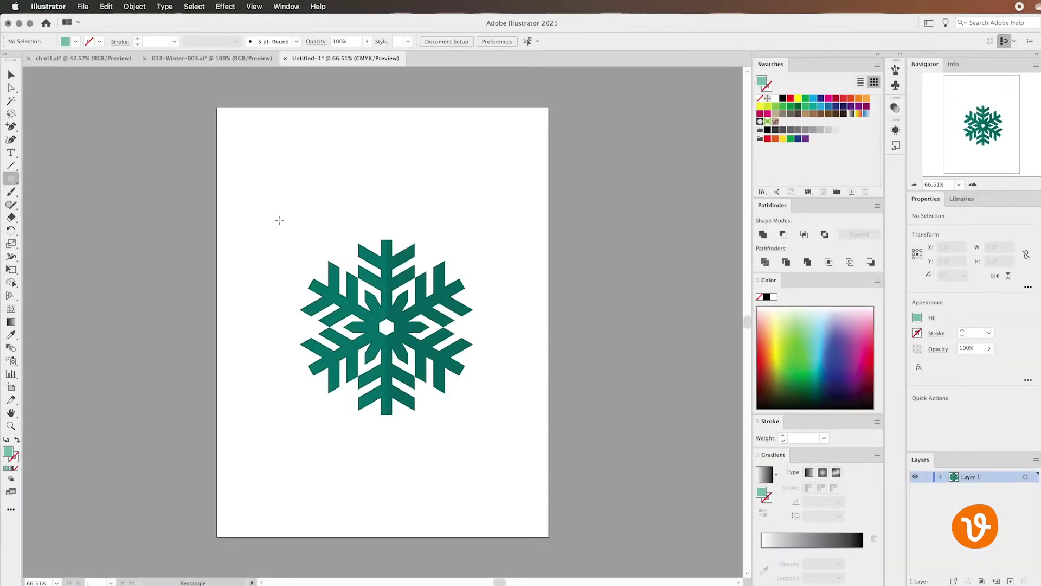
Draw a light teal square over the snowflake, send it to the back, and deselect it
drag(279, 220, 493, 434)
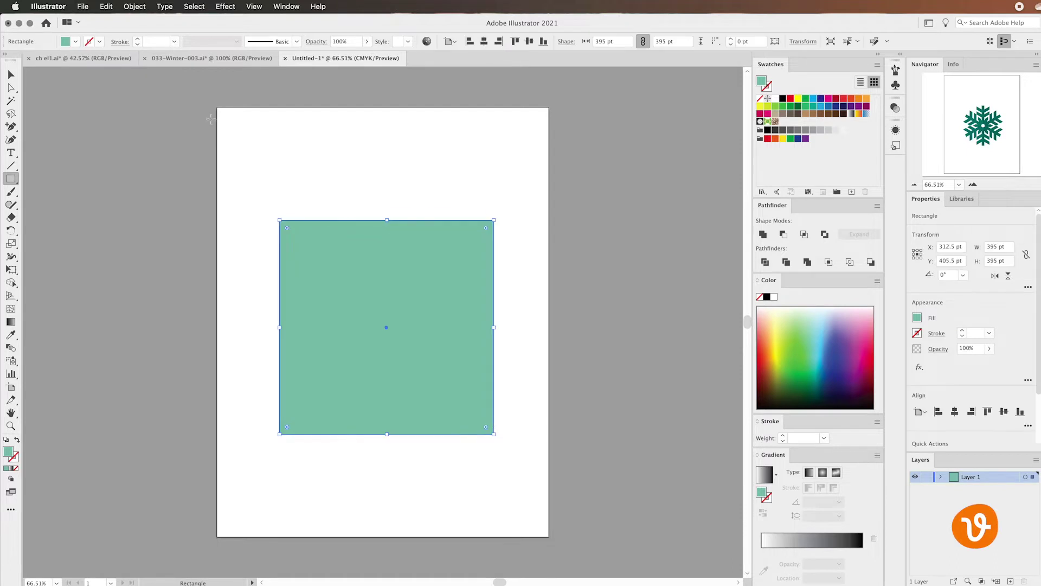
click(135, 6)
mouse_move(138, 34)
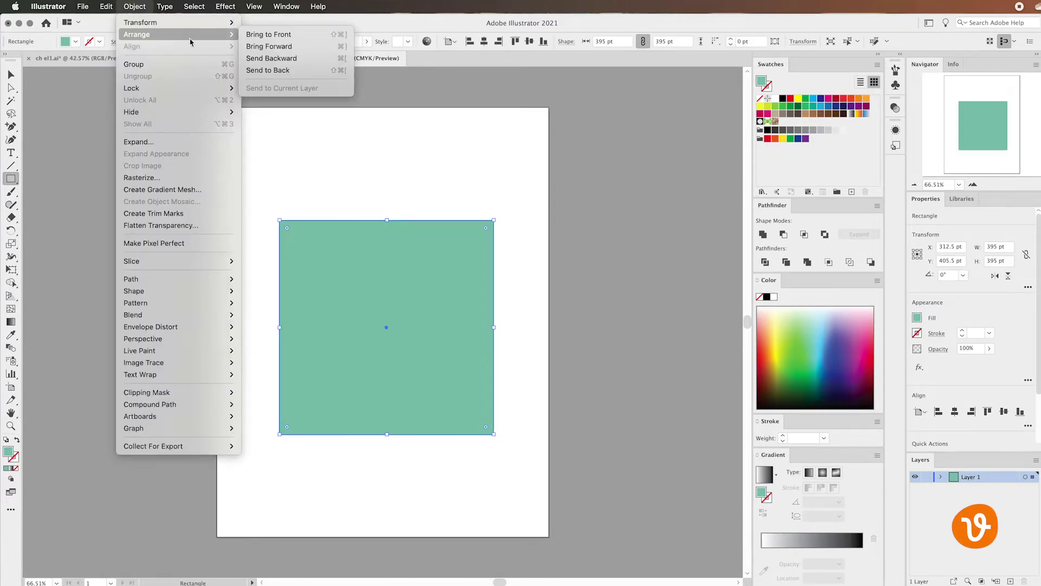
click(302, 71)
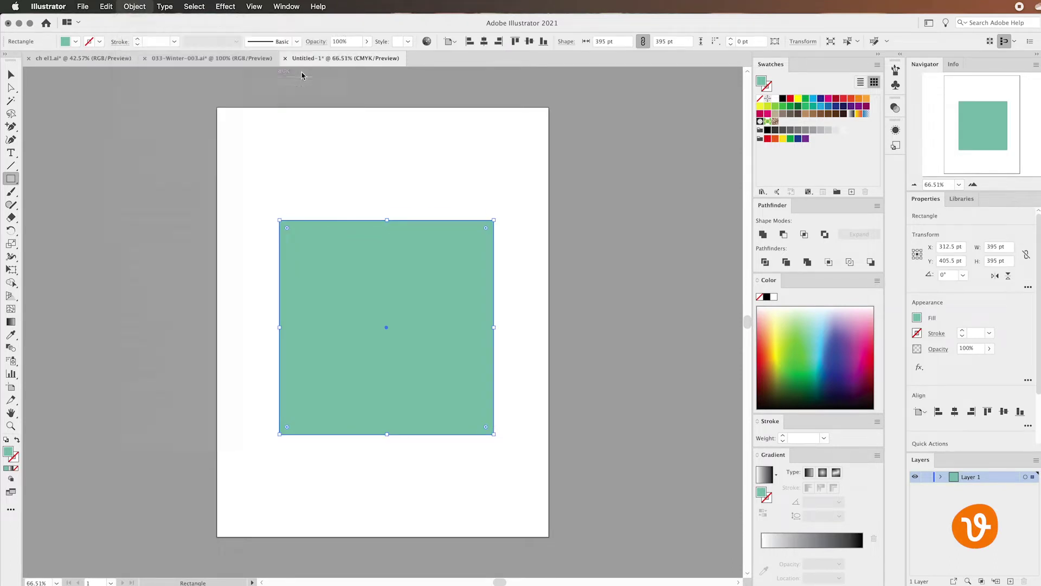
click(13, 80)
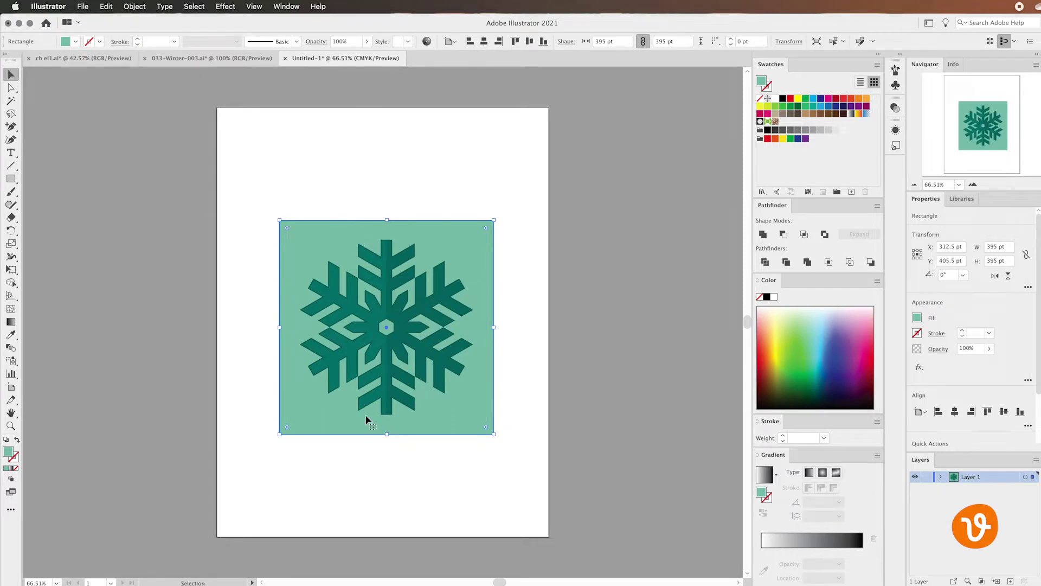
click(509, 356)
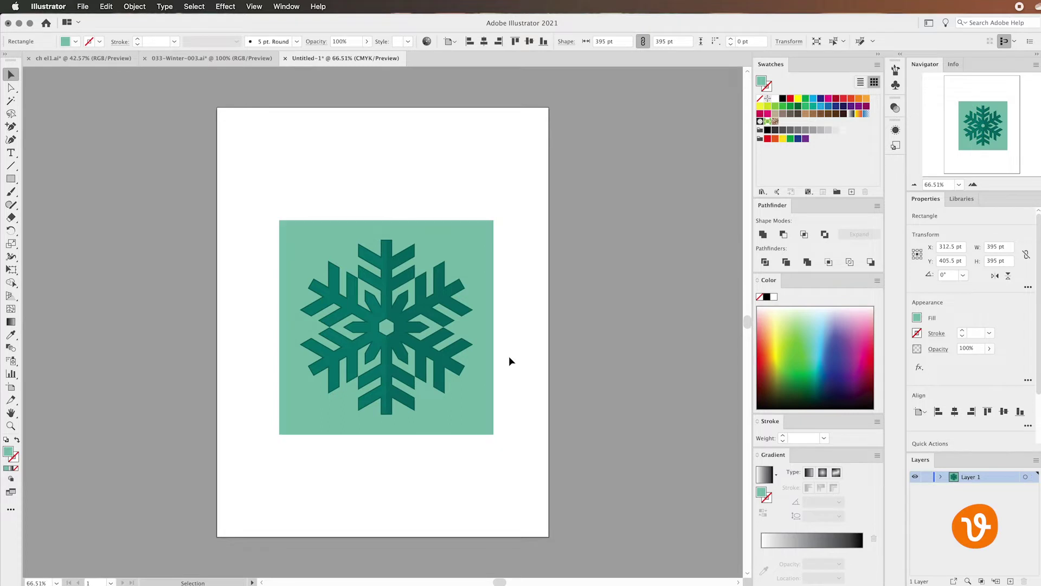
Copy the snowflake tile and paste it above the scene in 033-Winter-003.ai
drag(507, 193, 255, 445)
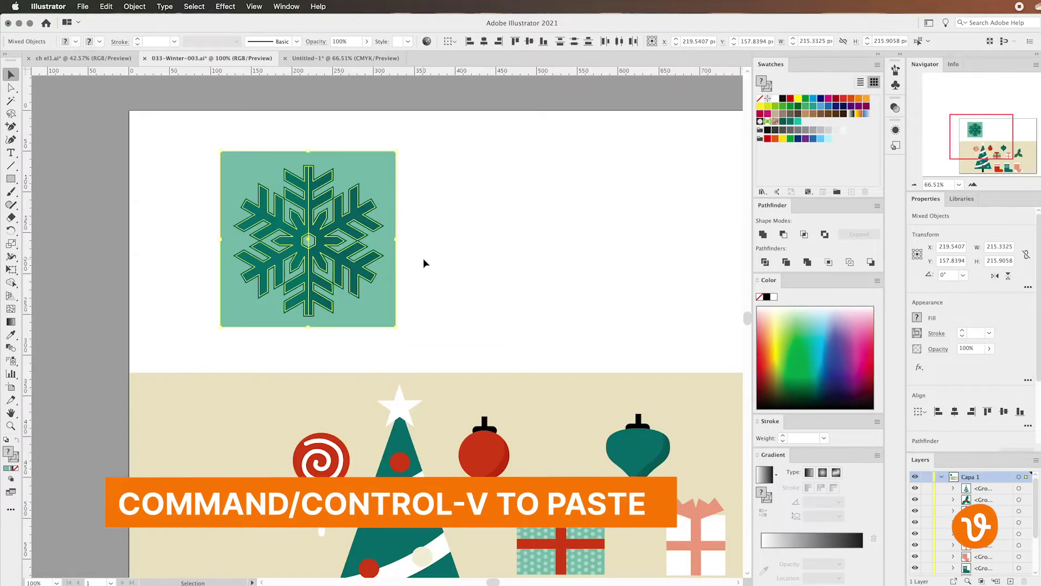
click(423, 258)
scroll(436, 325, down, 3)
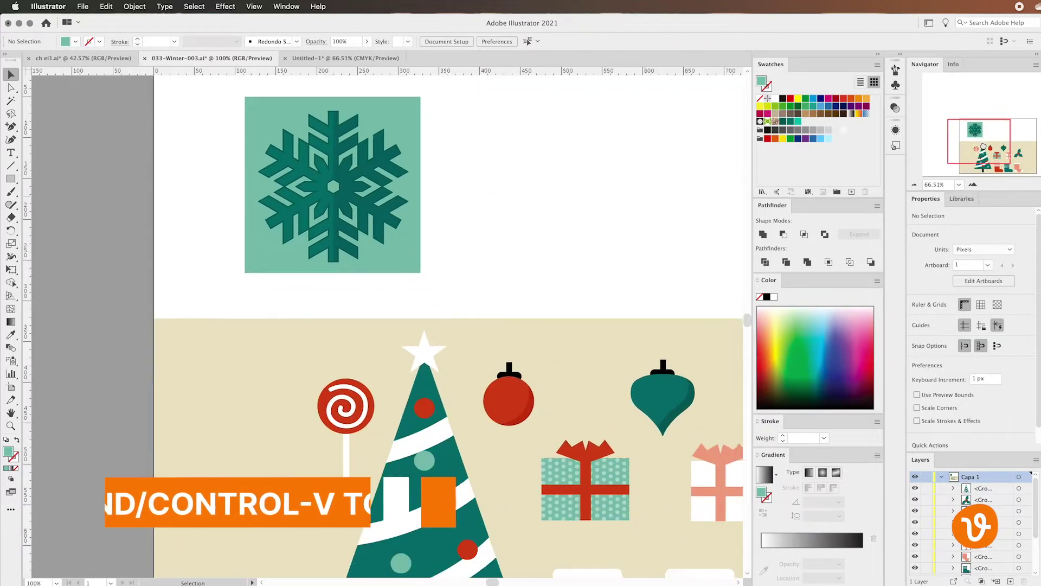
scroll(380, 325, down, 5)
scroll(379, 325, right, 6)
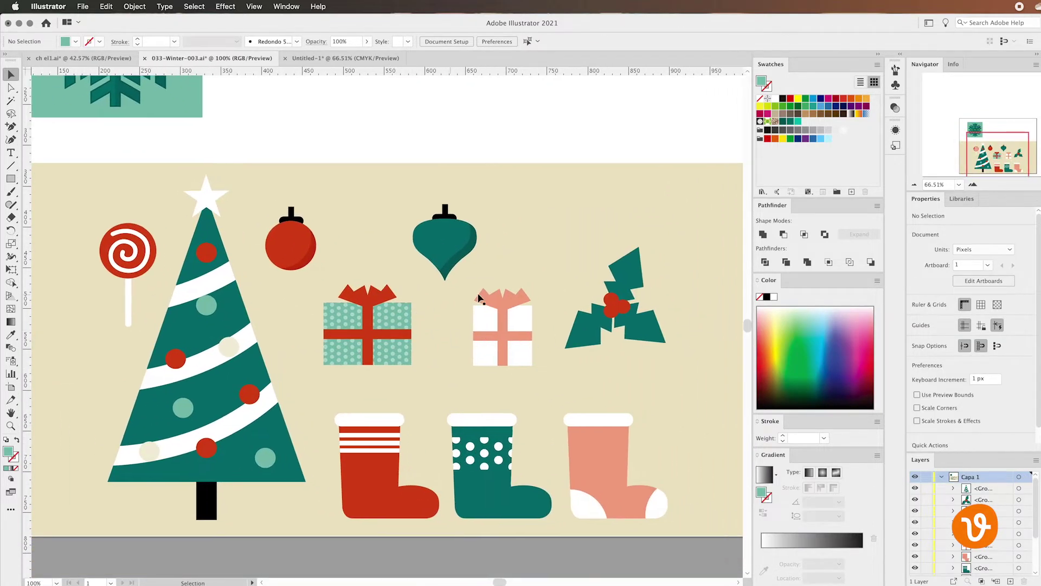
Check the white gift box, then bring the pasted tile back into view and select it
click(492, 325)
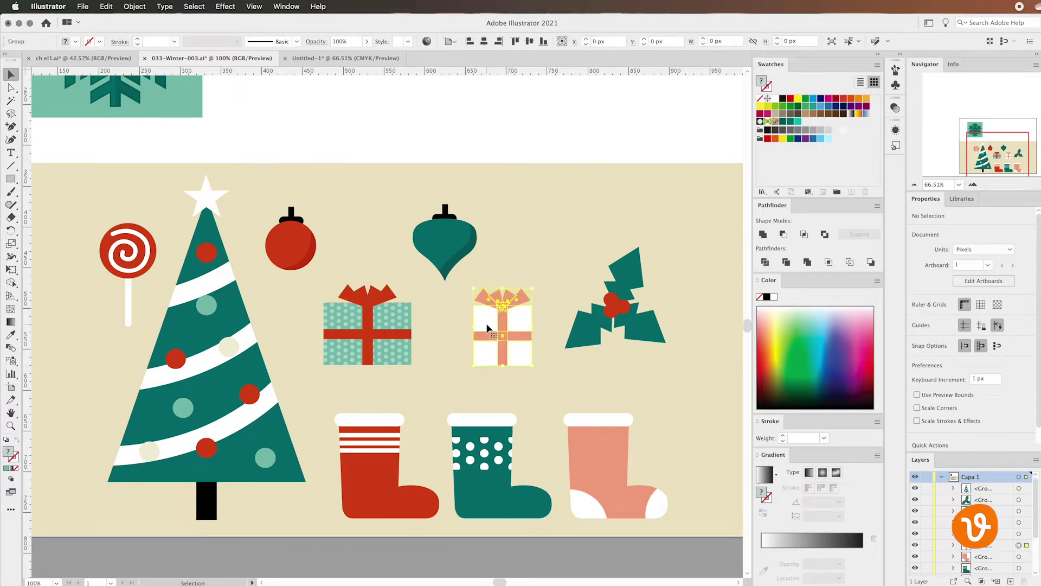
click(403, 154)
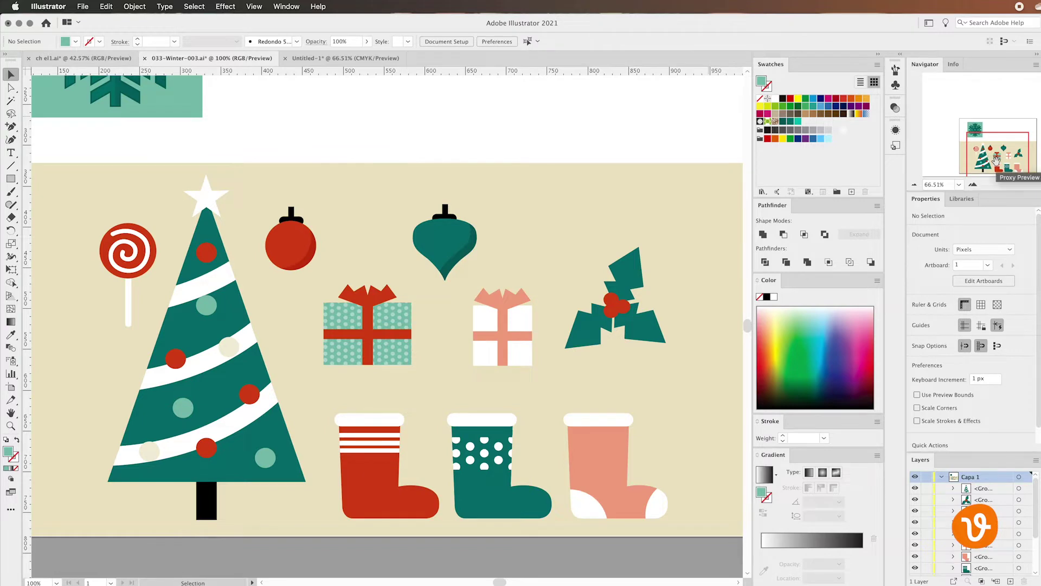
drag(997, 157, 978, 136)
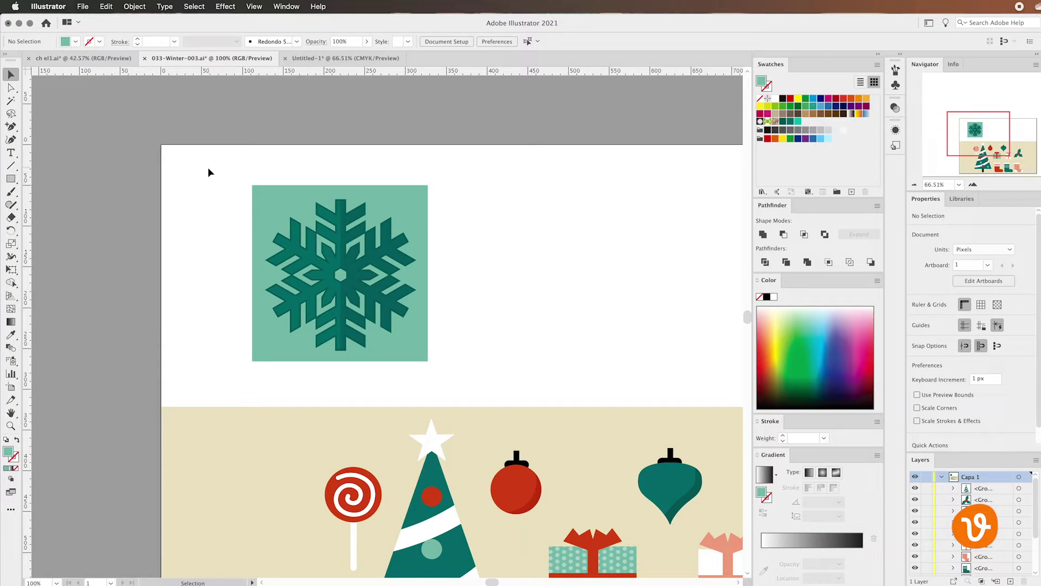
drag(209, 167, 451, 377)
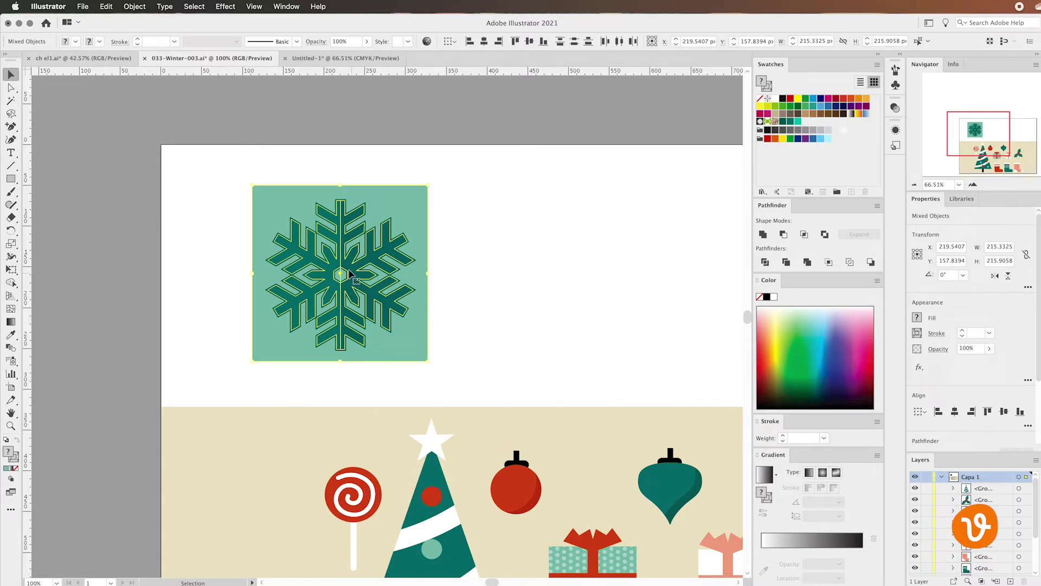
Turn the selected snowflake tile into a new pattern with Object > Pattern > Make
click(133, 6)
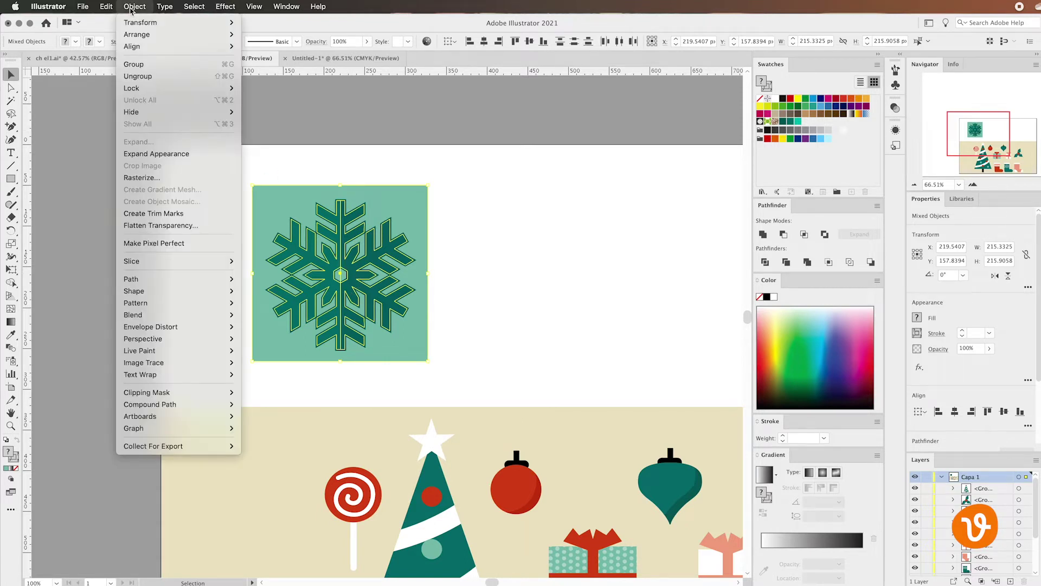
mouse_move(162, 303)
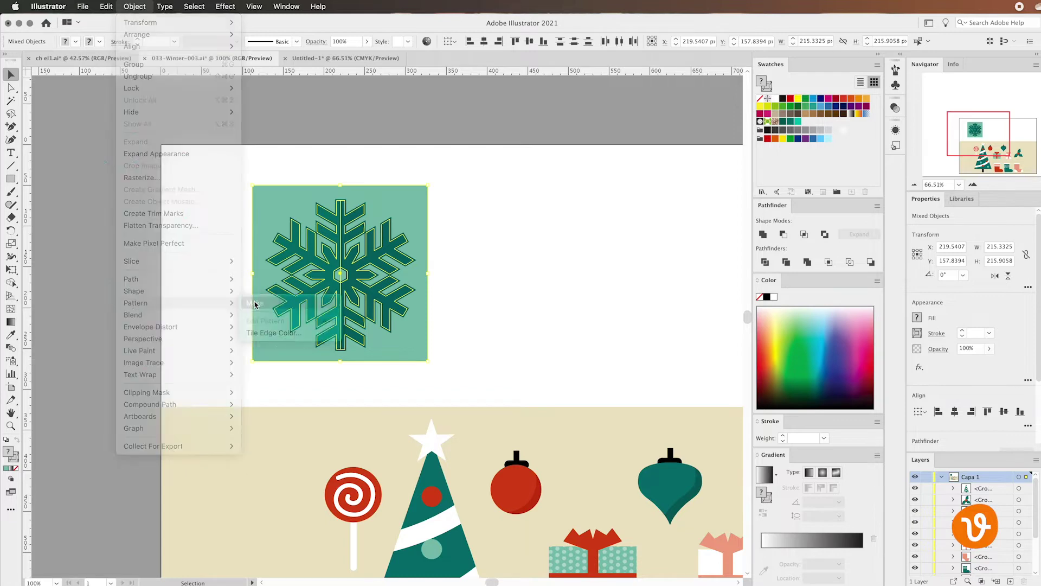
click(255, 304)
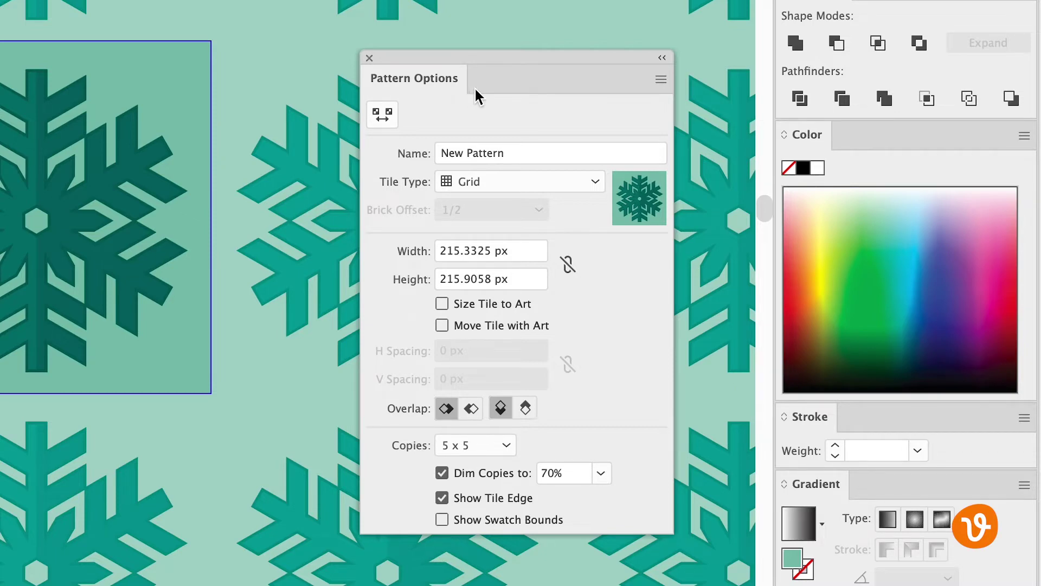
Set the pattern's tile type to Brick by Column
click(593, 184)
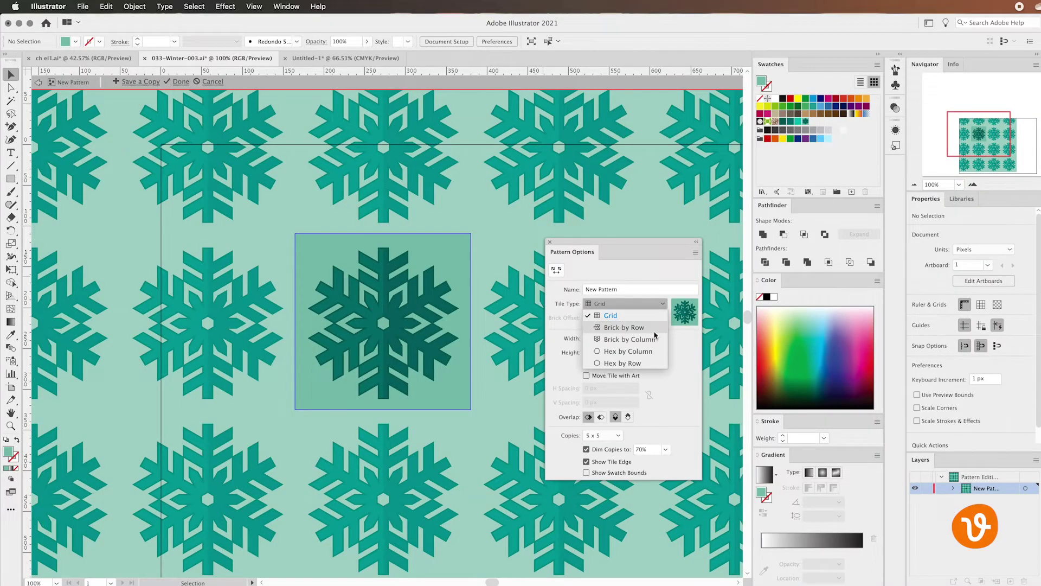
click(624, 328)
click(659, 305)
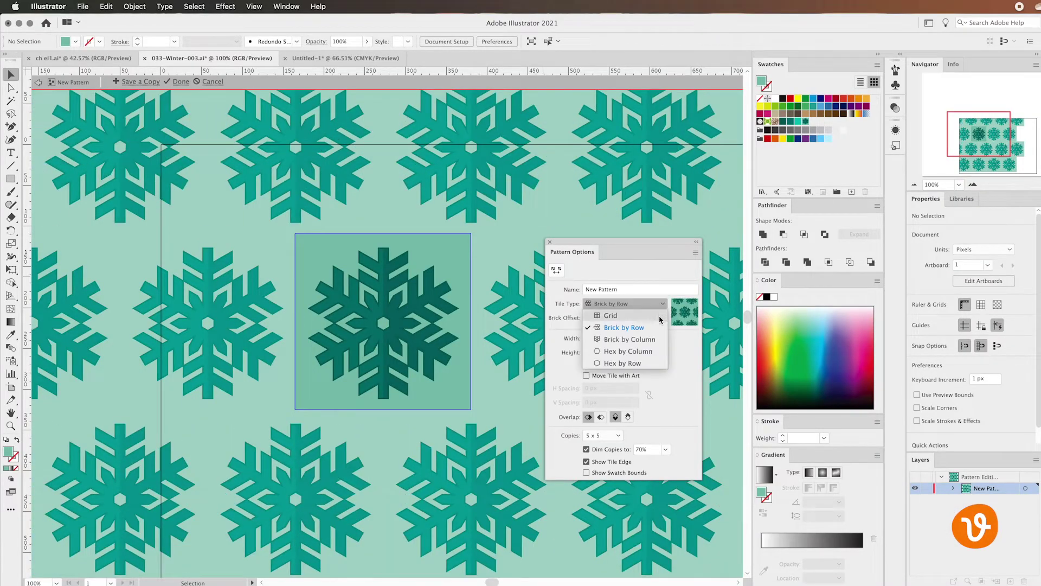
click(629, 339)
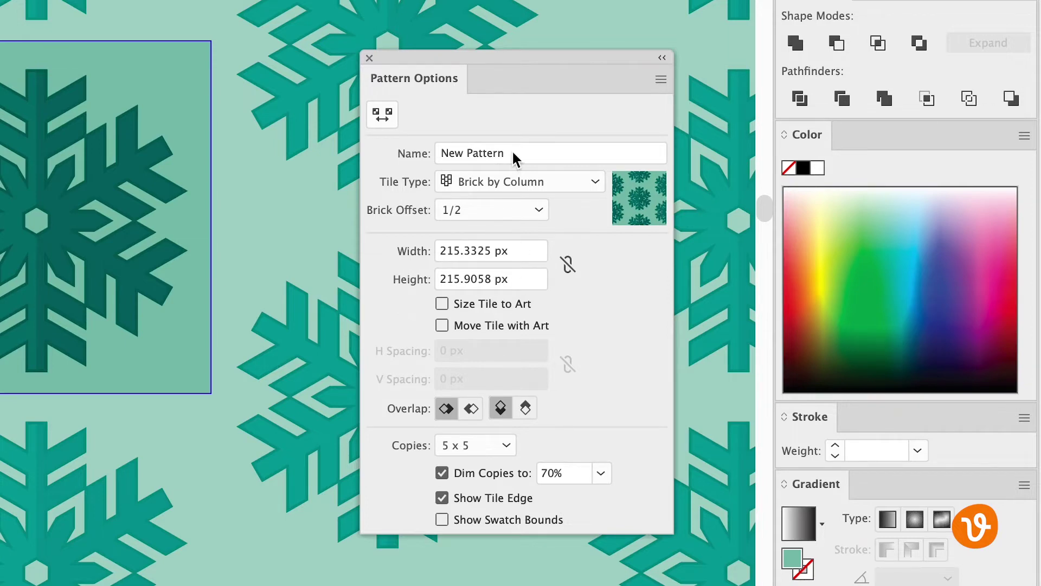
Name the pattern 'Snowflake' and save it to the Swatches panel
drag(515, 157, 440, 153)
text(Snowflake)
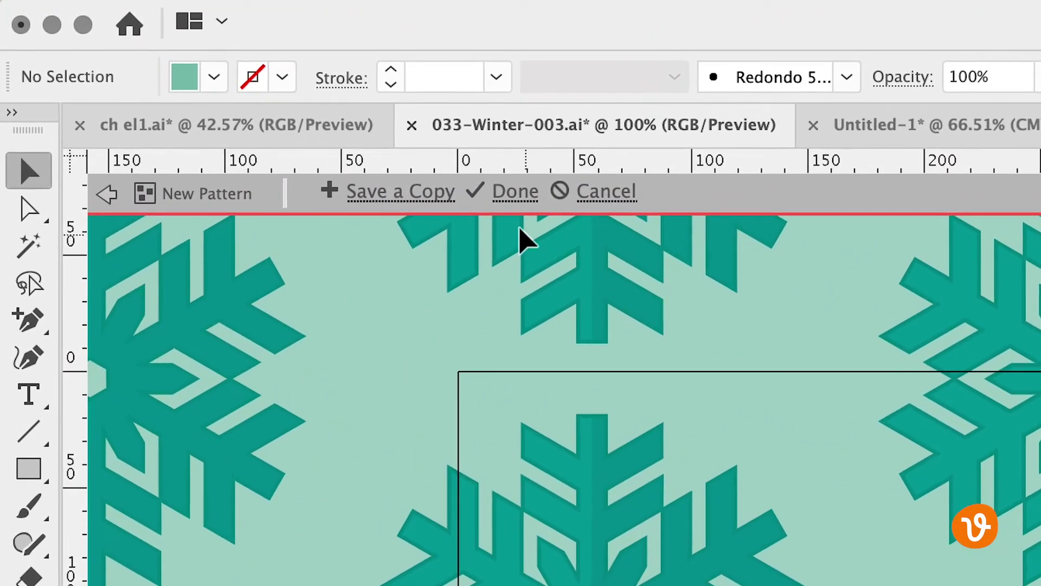
click(515, 200)
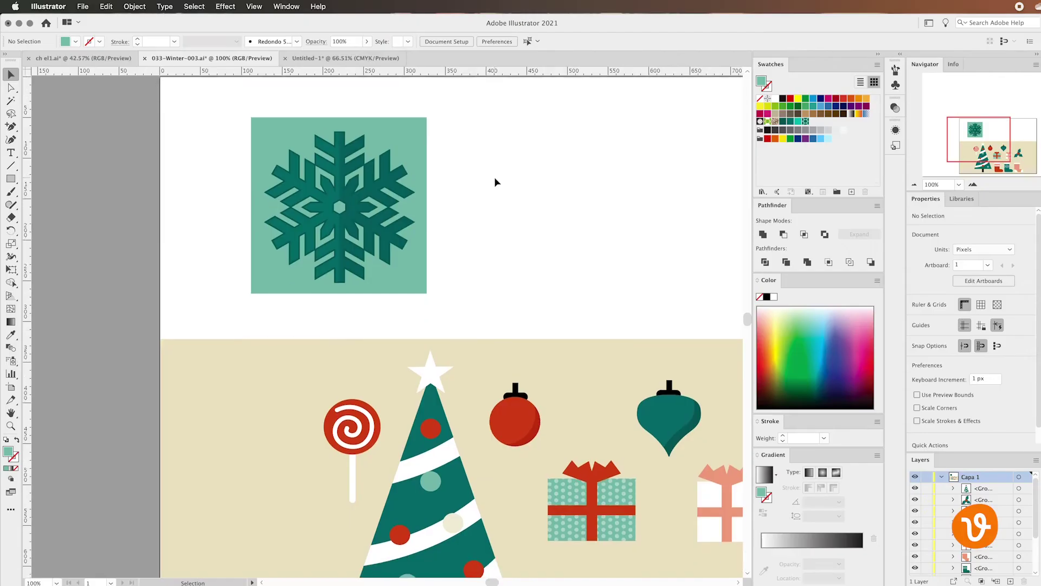
Zoom in on the gift boxes and select the white gift box with Direct Selection
scroll(495, 179, down, 5)
scroll(495, 179, right, 4)
scroll(494, 177, right, 4)
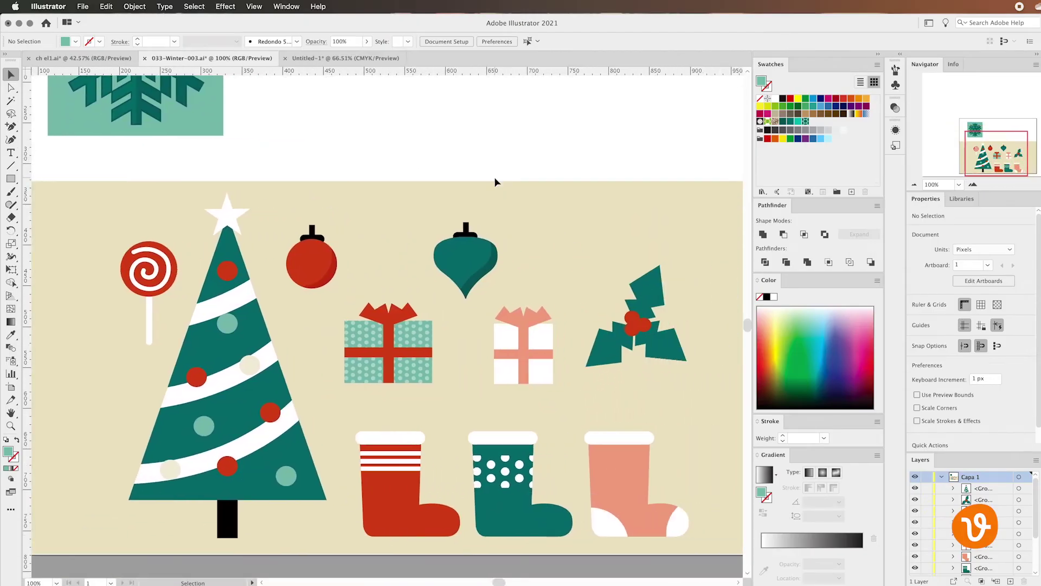
click(973, 184)
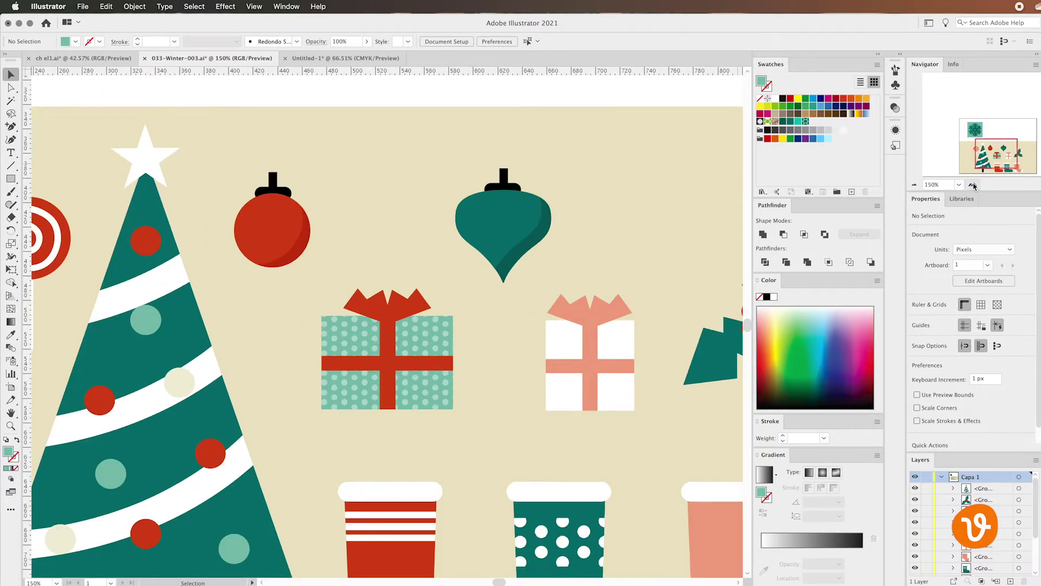
click(973, 185)
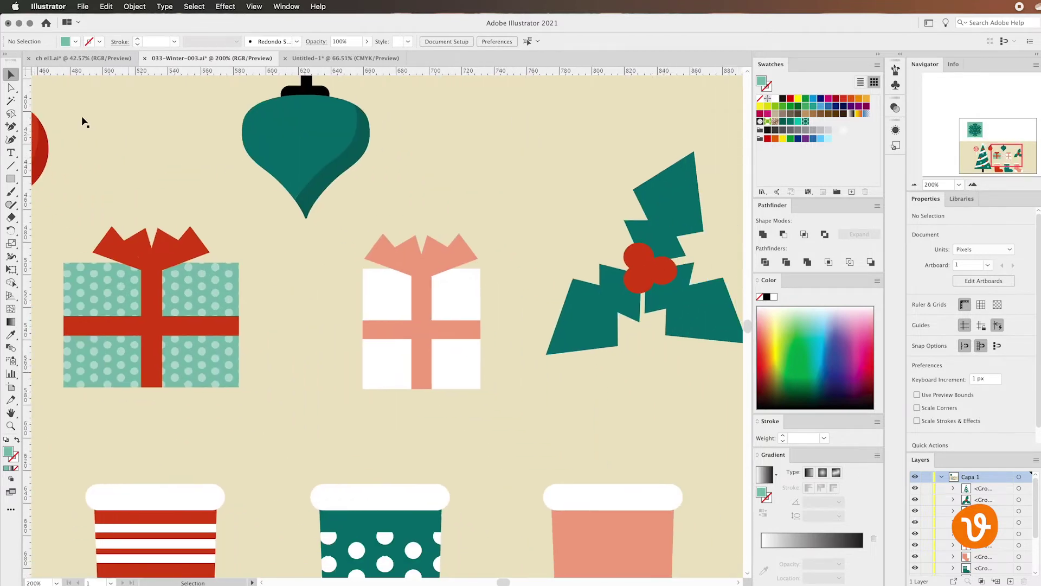
click(11, 87)
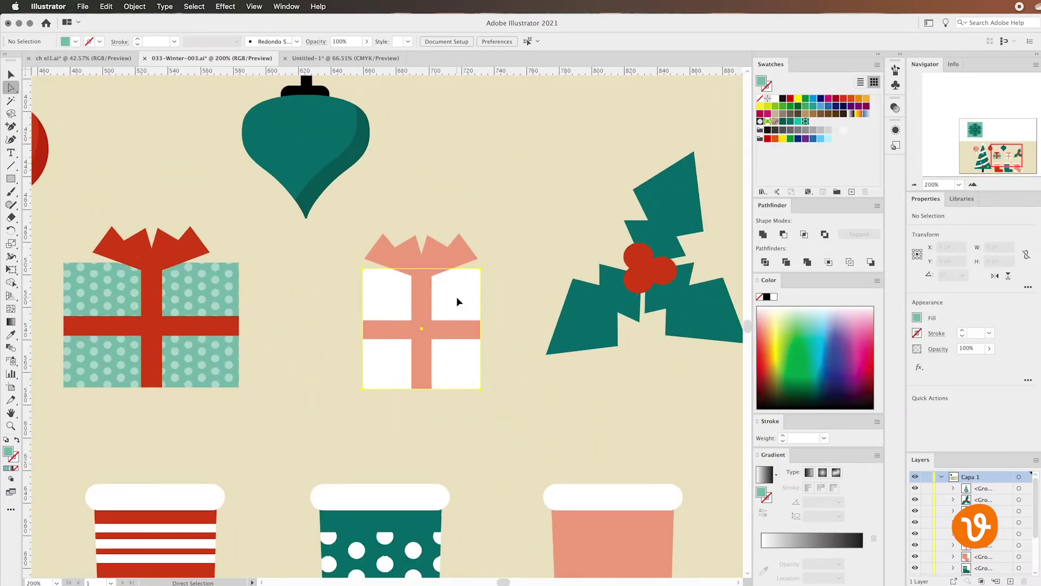
click(456, 300)
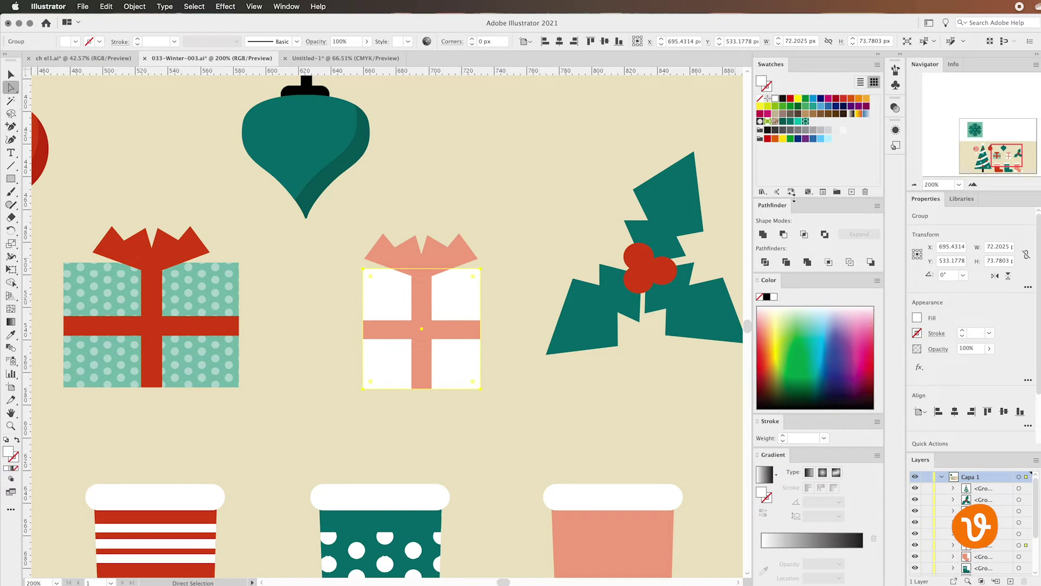
Fill the white gift box with the Snowflake pattern swatch, then zoom out to the whole illustration
click(806, 122)
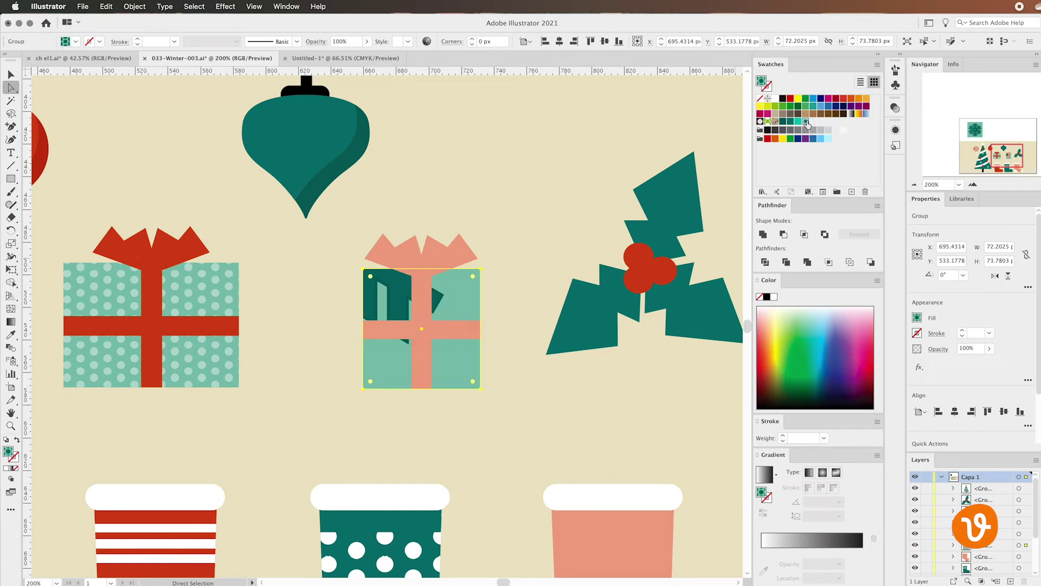
click(915, 186)
click(914, 185)
scroll(574, 275, left, 5)
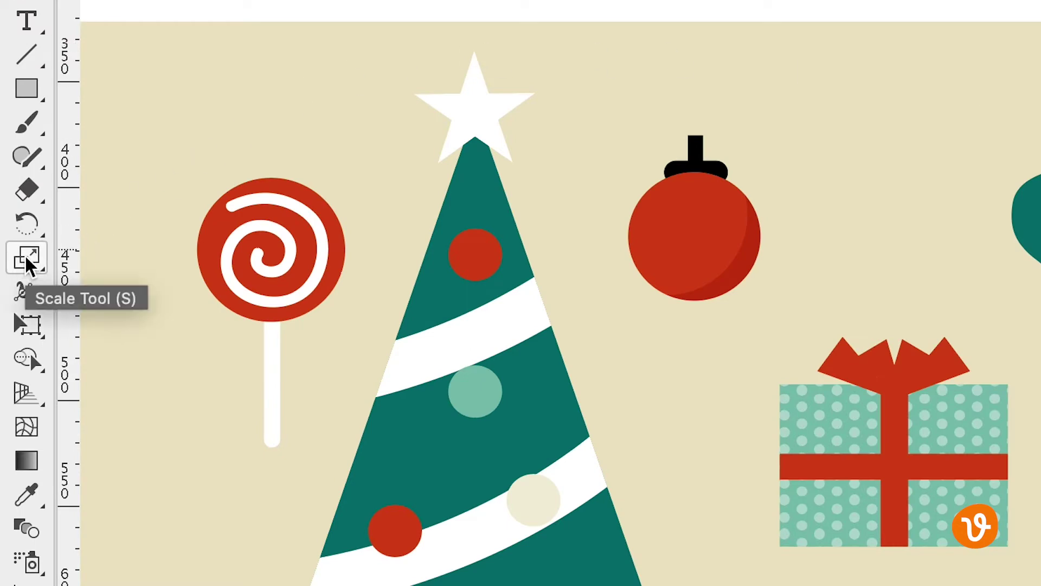
double_click(27, 262)
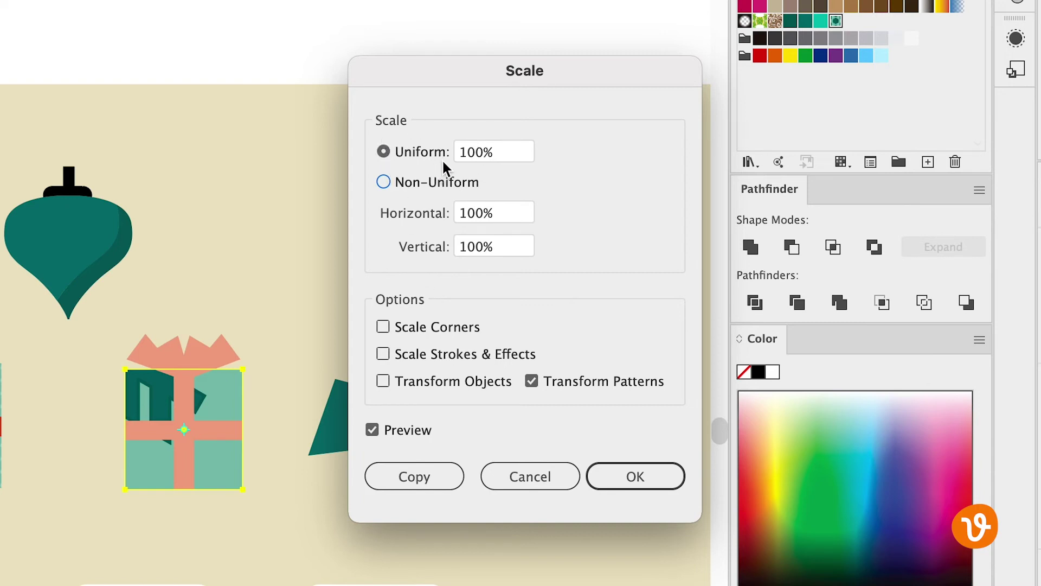
Scale only the gift box's pattern to 10% uniform, after previewing 15%
click(462, 152)
drag(484, 152, 452, 152)
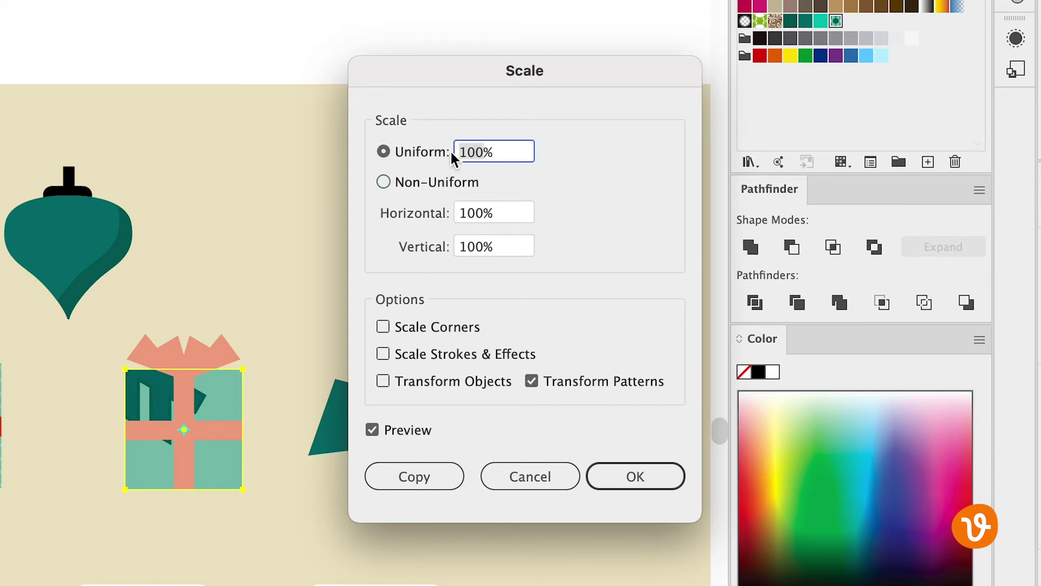
text(15)
key(Tab)
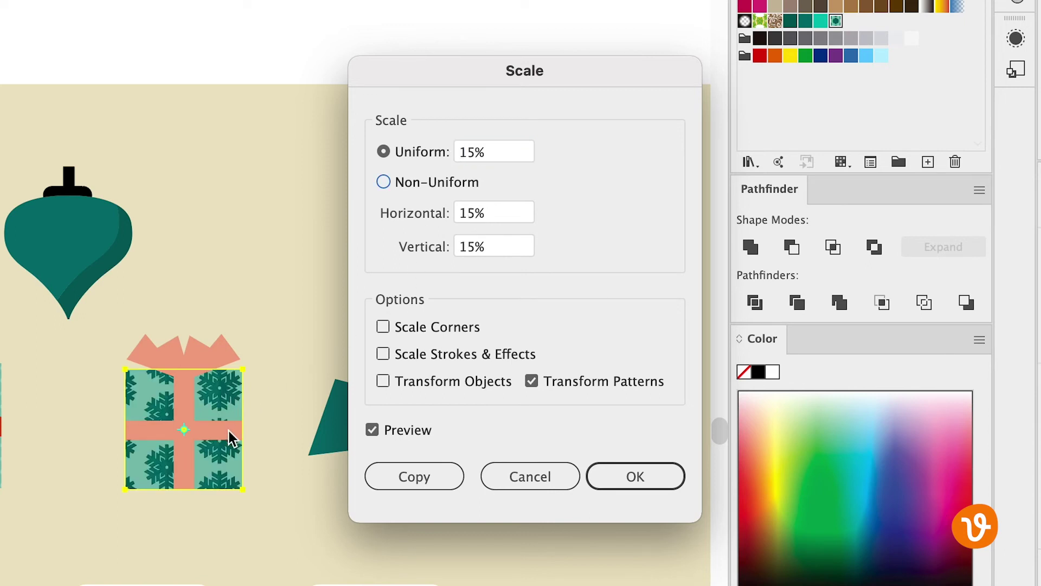
click(476, 153)
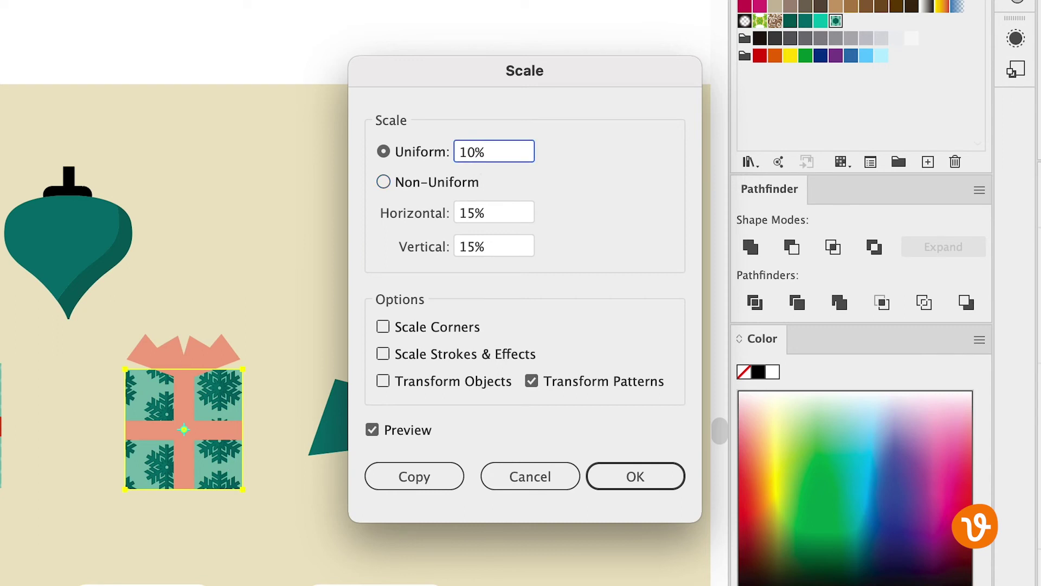
text(0)
key(Tab)
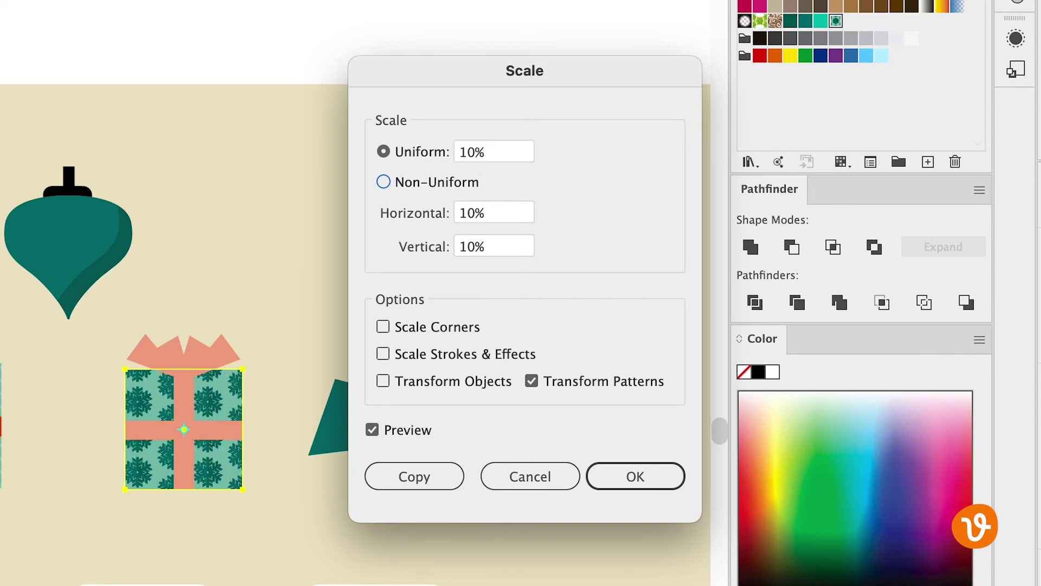
click(642, 476)
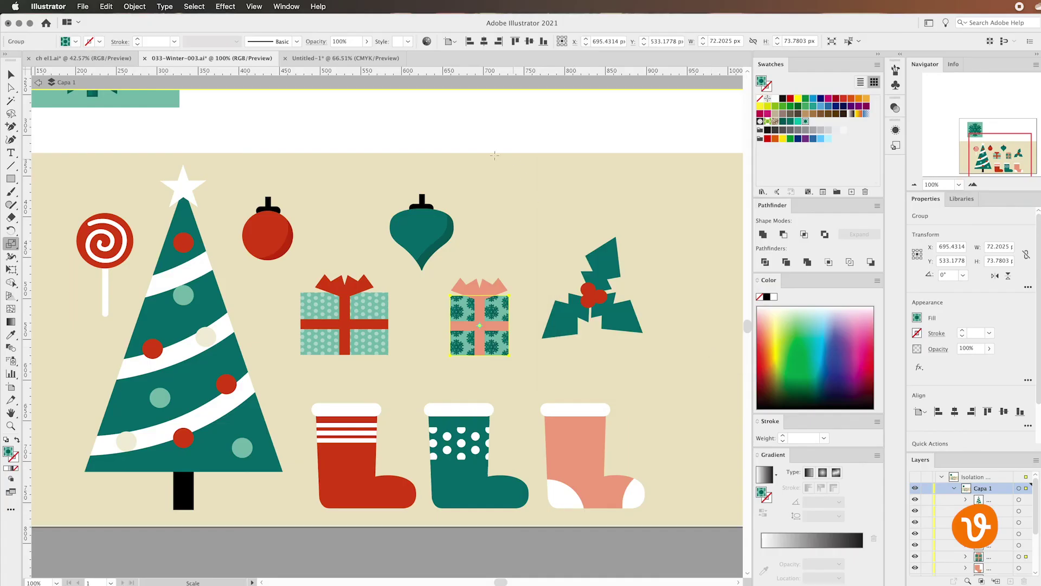
key(v)
click(316, 108)
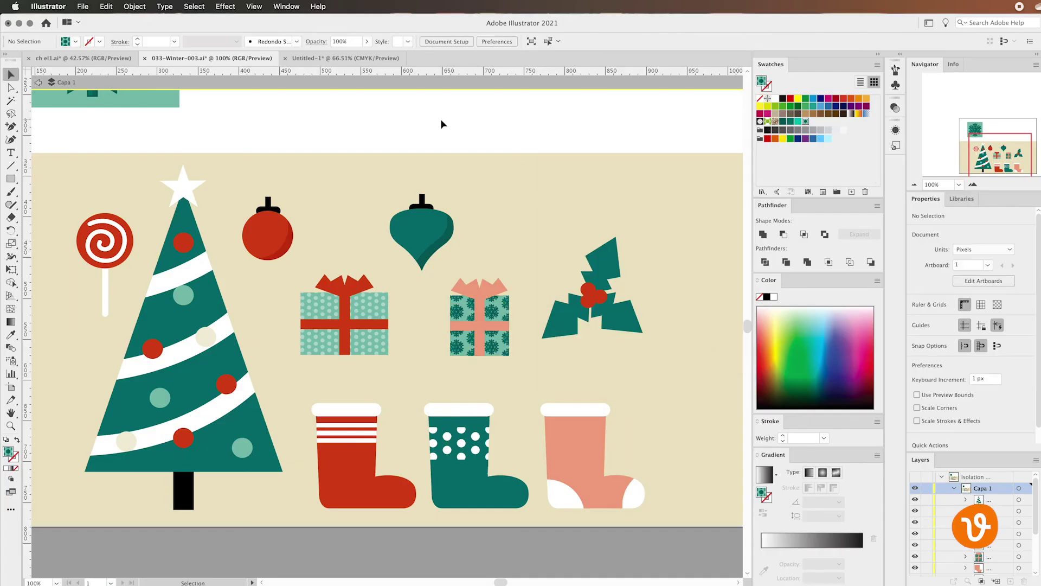
scroll(441, 121, down, 2)
scroll(441, 121, left, 2)
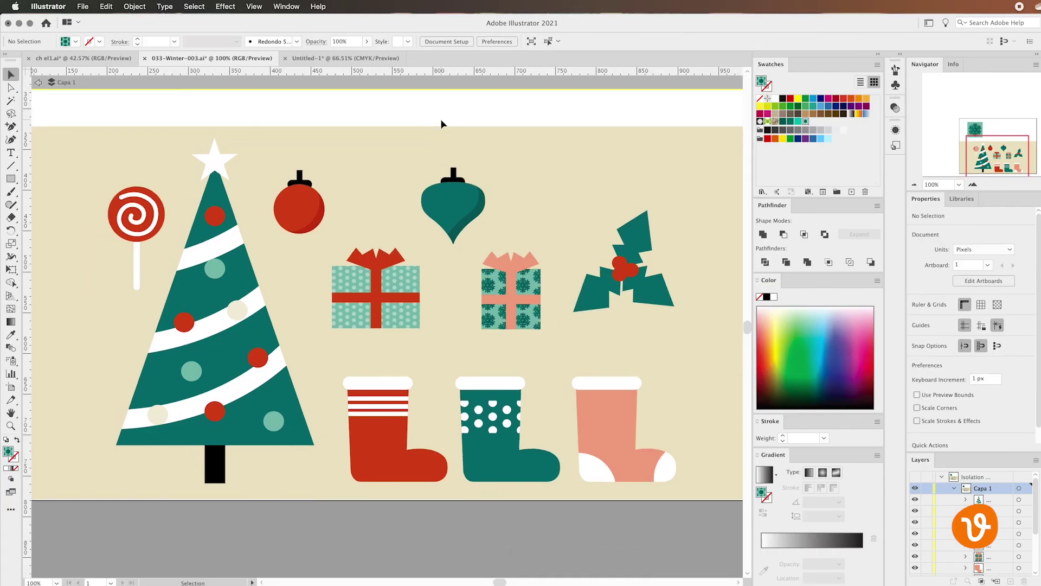
drag(1000, 158, 990, 137)
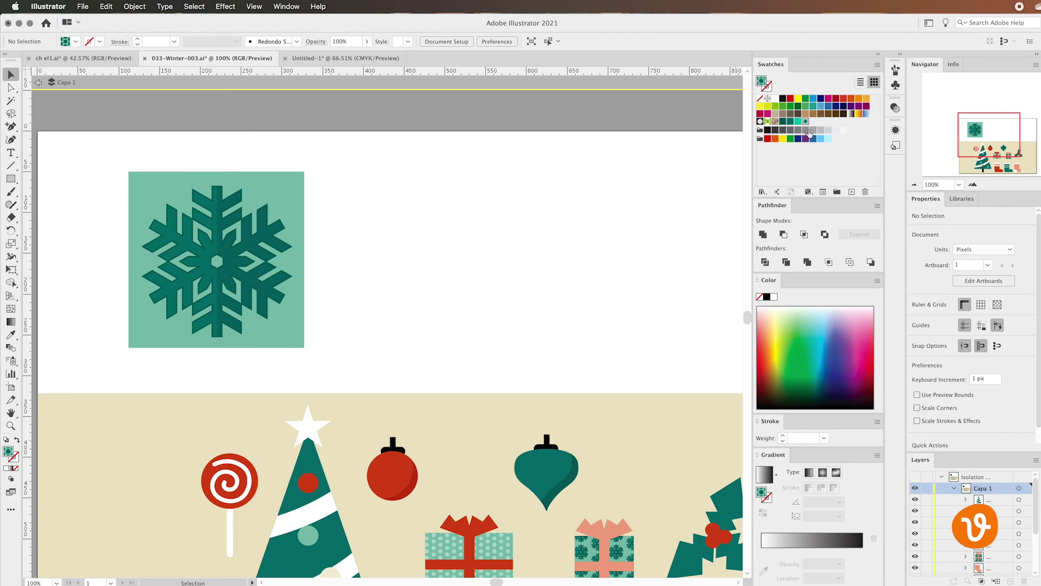
drag(989, 133, 996, 158)
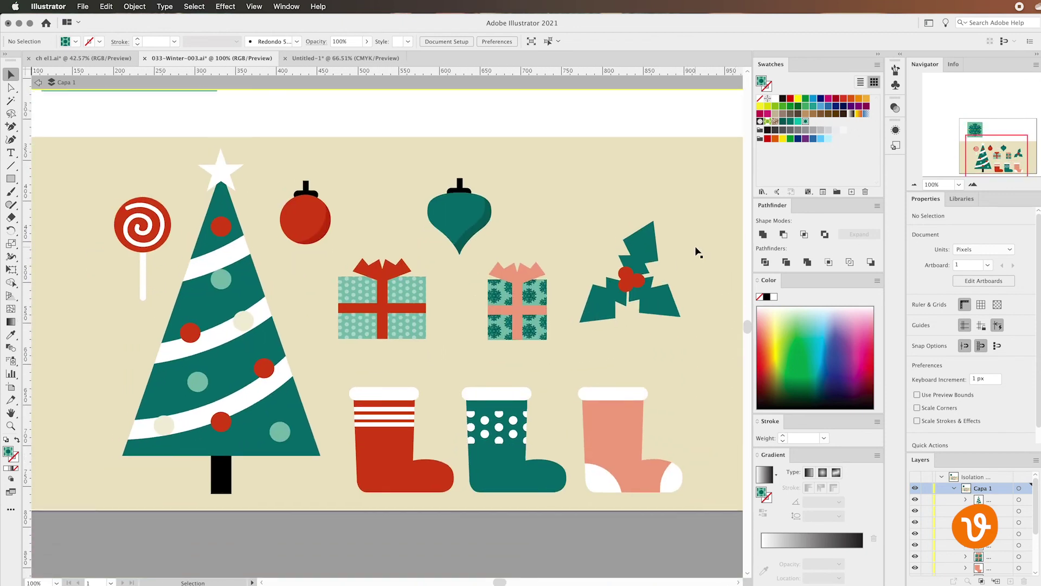